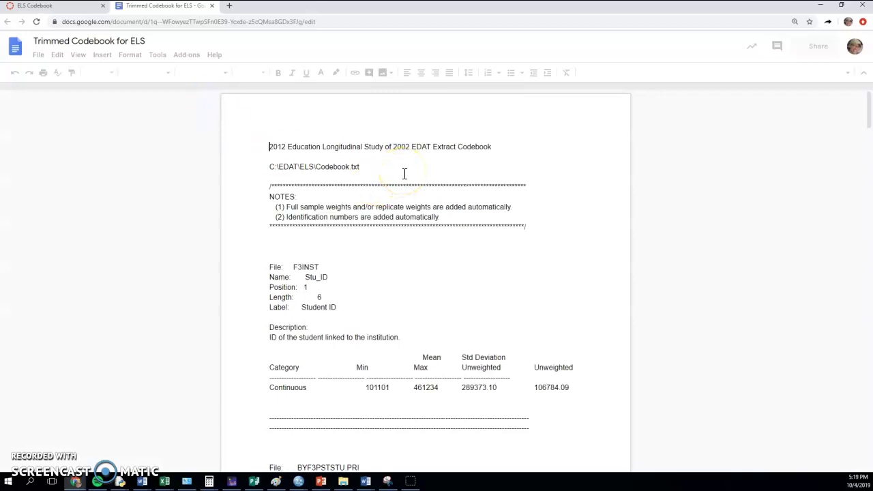
Search the document for 'bysex' and scroll down to the BYSEX codebook entry
key(ctrl+f)
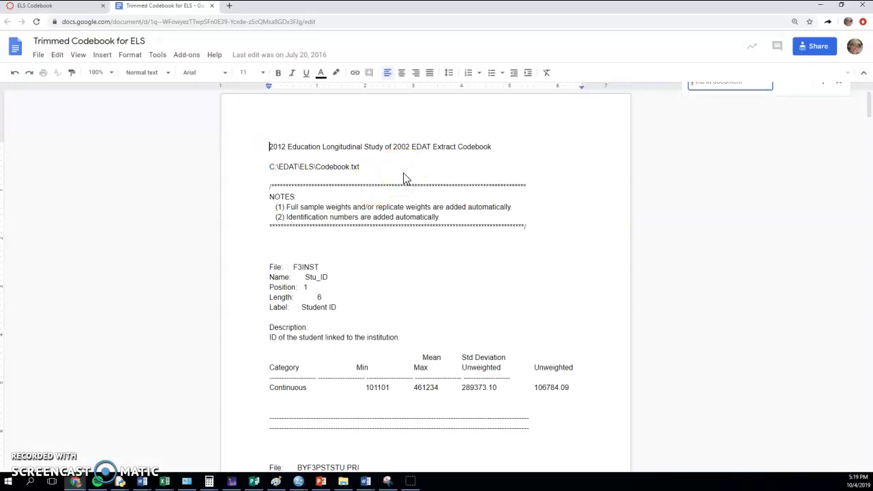
text(bysex)
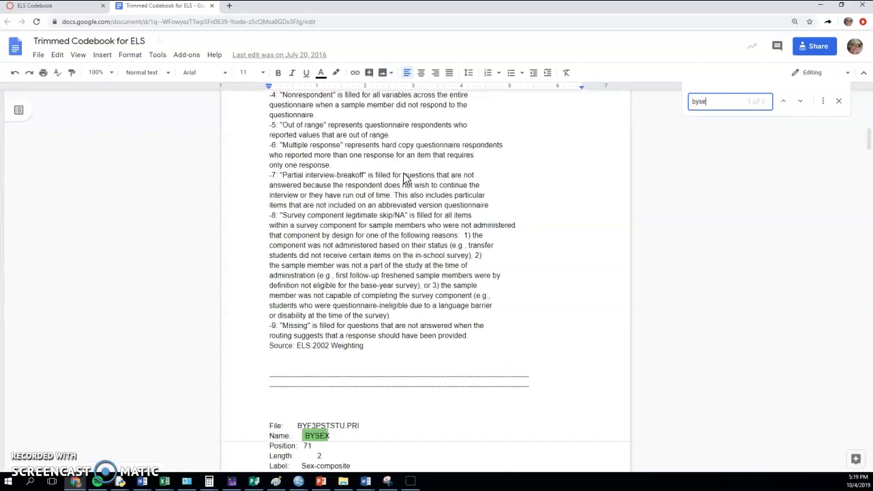
click(503, 215)
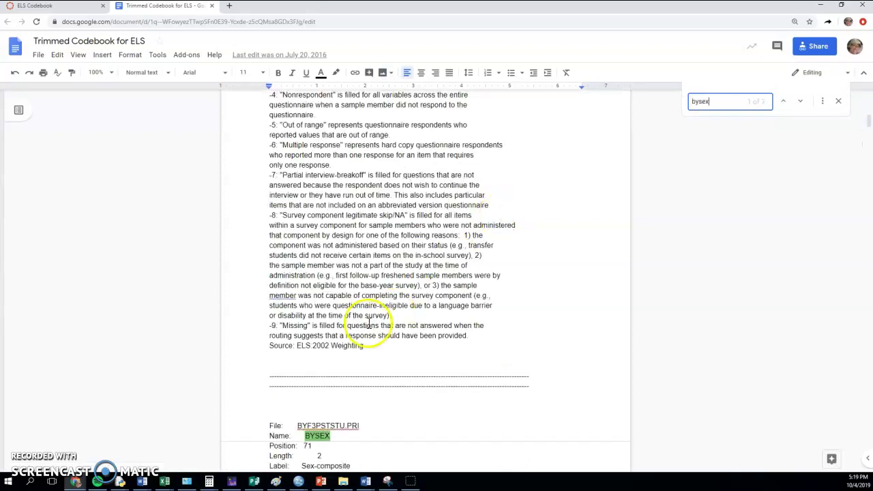
scroll(360, 400, down, 2)
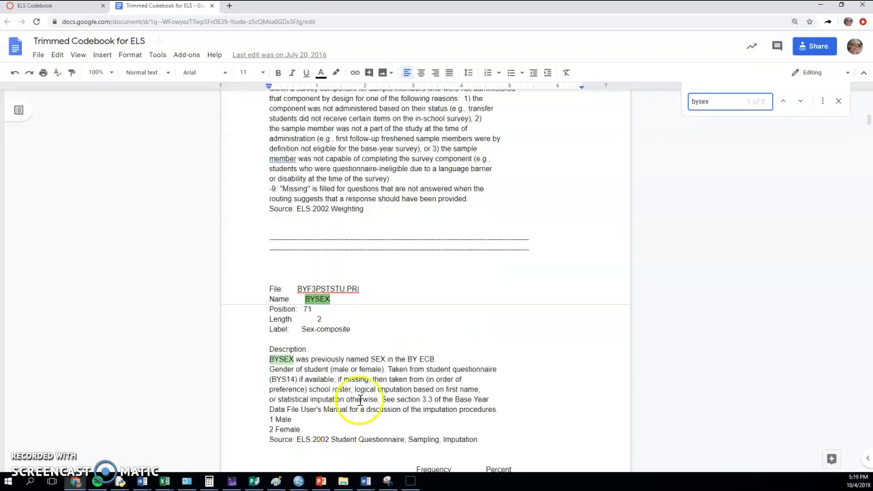
click(350, 318)
scroll(635, 137, down, 1)
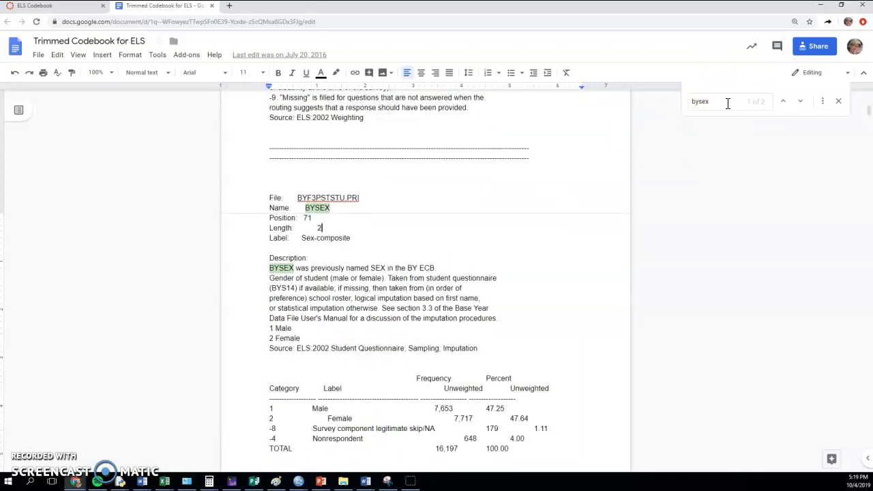
Highlight the -8 and -4 missing-value rows and Male code 1 in the BYSEX table
click(713, 103)
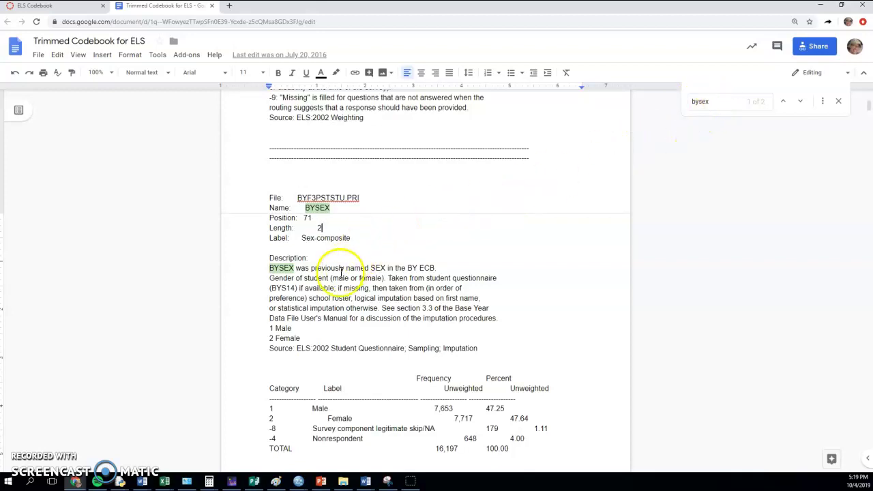
click(339, 272)
scroll(340, 272, down, 1)
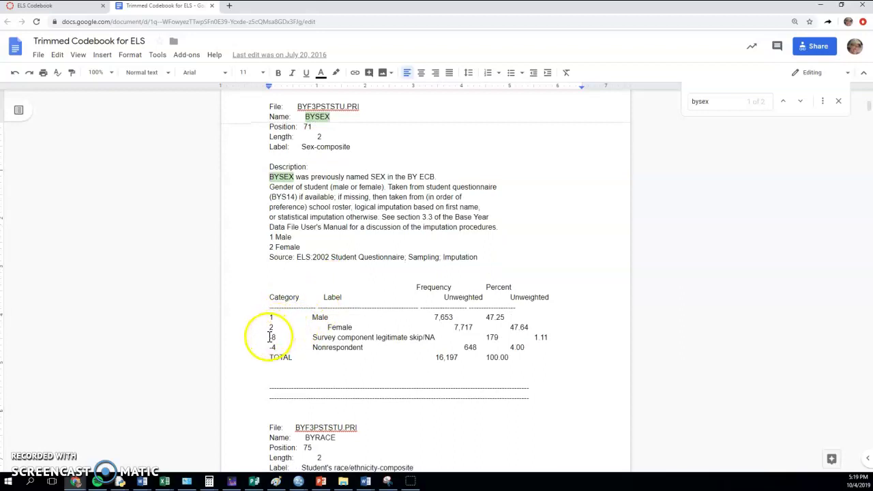
drag(272, 335, 537, 348)
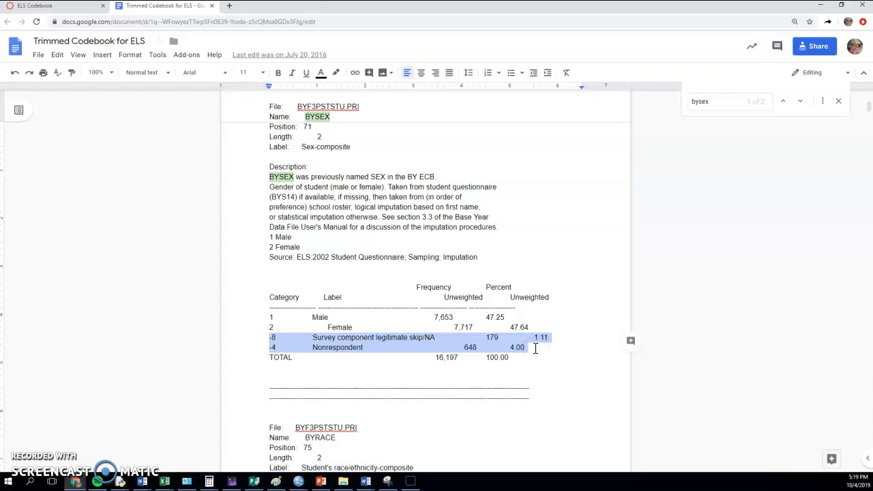
mouse_move(271, 318)
mouse_down()
mouse_move(357, 326)
mouse_move(277, 320)
mouse_move(274, 330)
mouse_move(274, 321)
mouse_up()
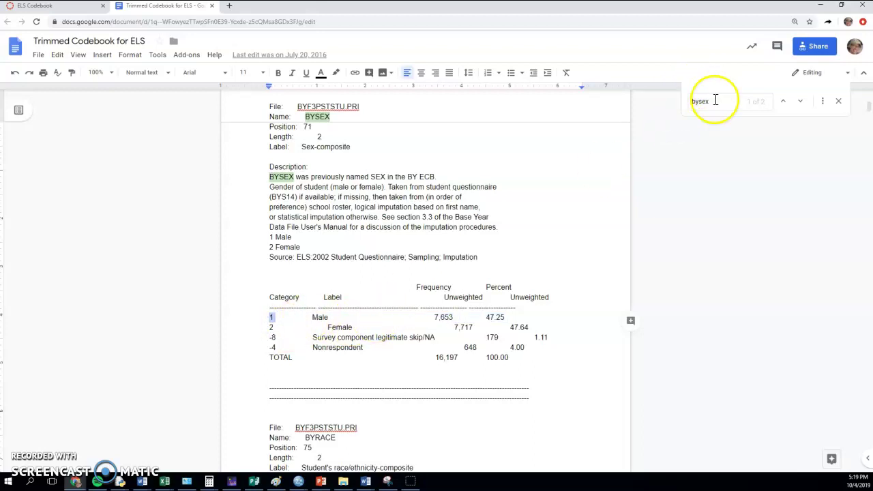
Search for 'native' to reach the BYS67 table, then switch to SPSS Variable View
drag(714, 101, 689, 97)
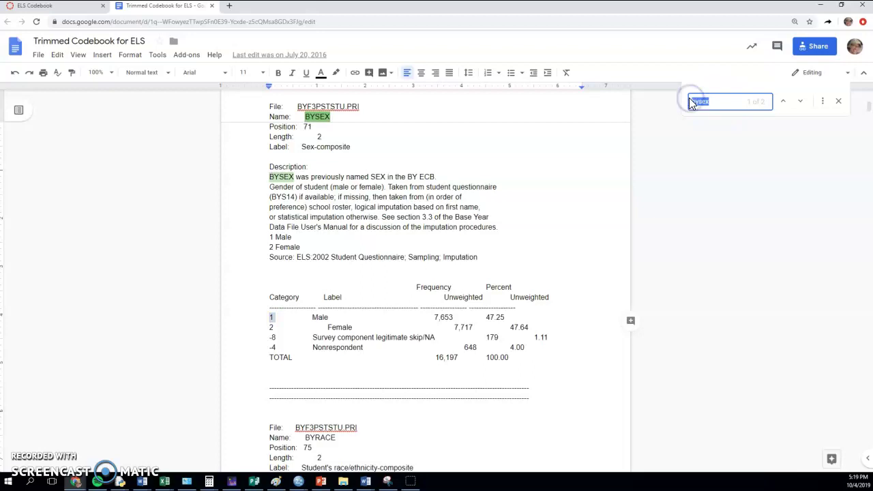
text(native)
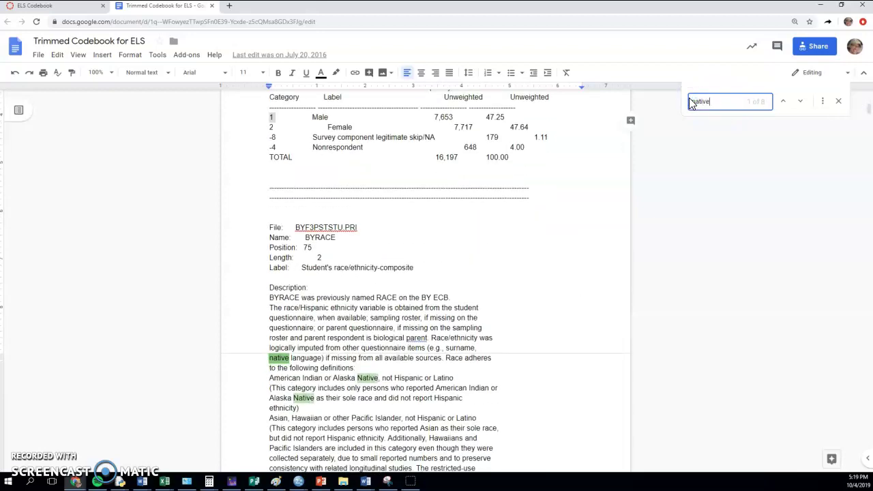
click(801, 101)
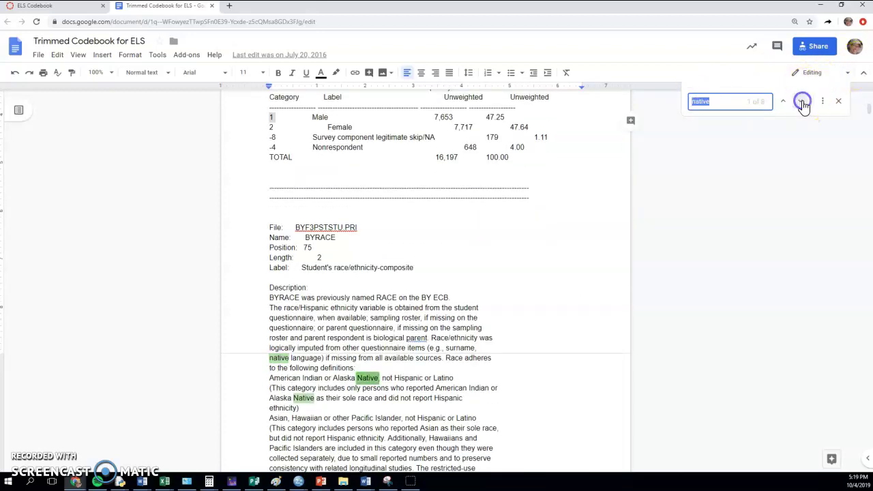
click(802, 101)
click(802, 101)
click(802, 101)
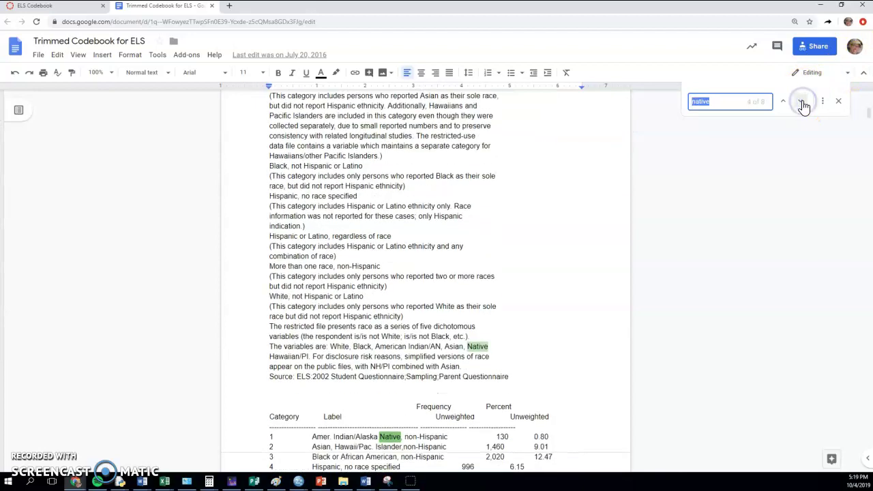
click(802, 101)
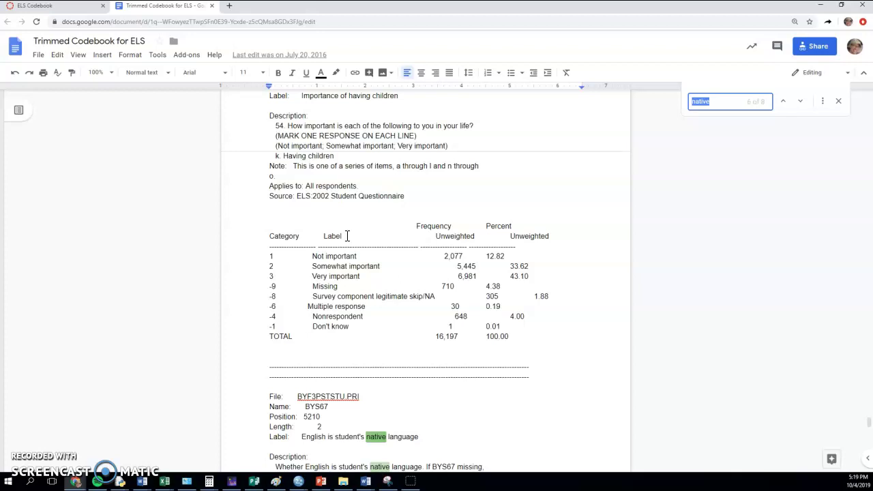
scroll(360, 255, down, 4)
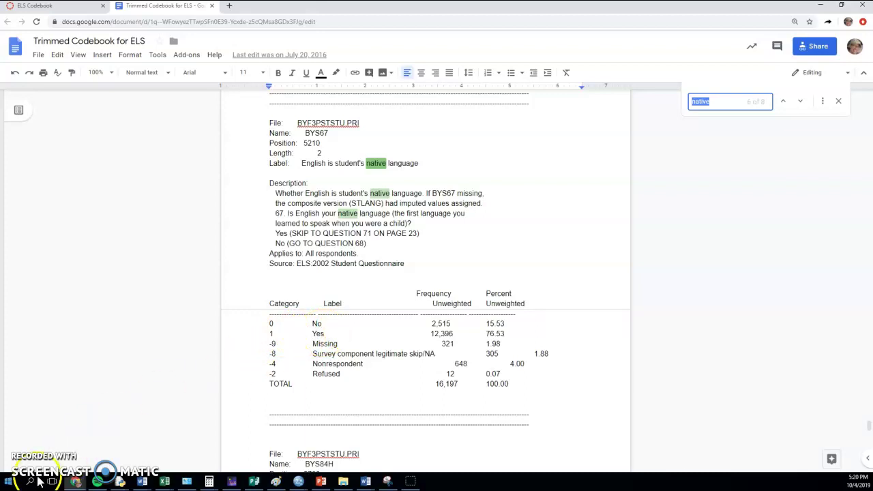
key(alt+Tab)
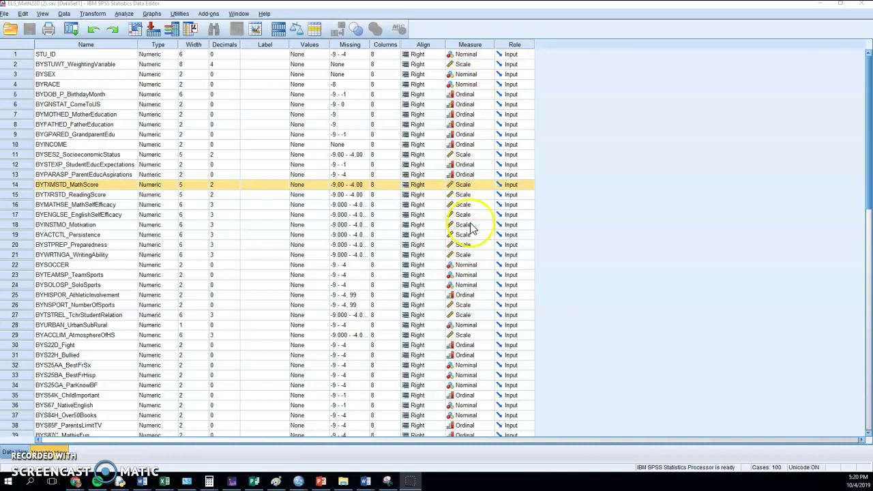
Check BYS25AA_BestFrSx's measure options and select rows 32 and 40, BYP33_ParentReligion marked Nominal
scroll(473, 246, down, 5)
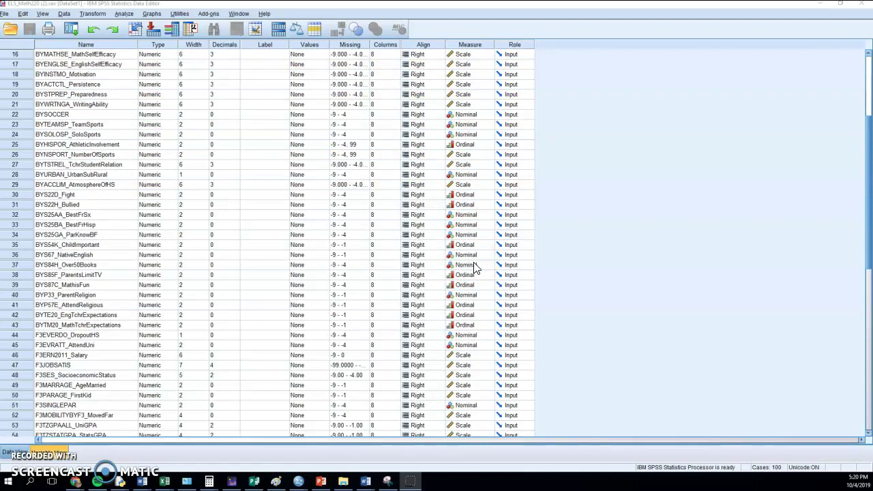
click(477, 216)
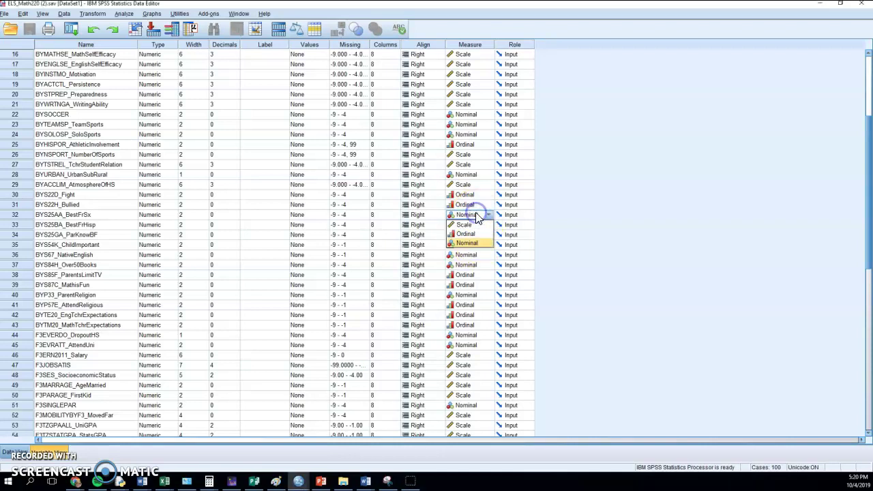
click(25, 215)
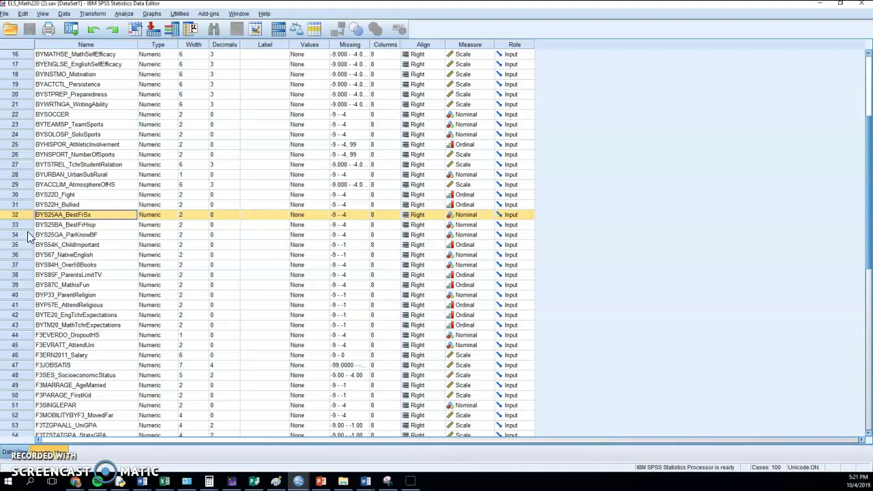
click(24, 297)
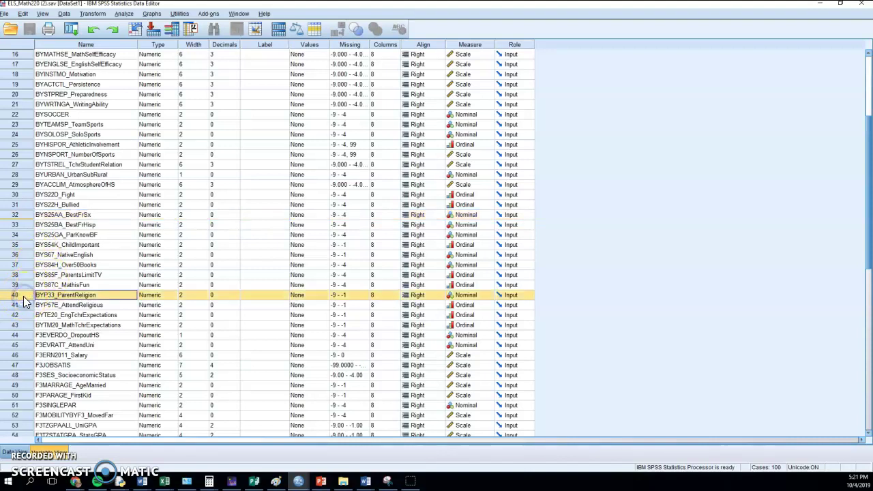
click(28, 298)
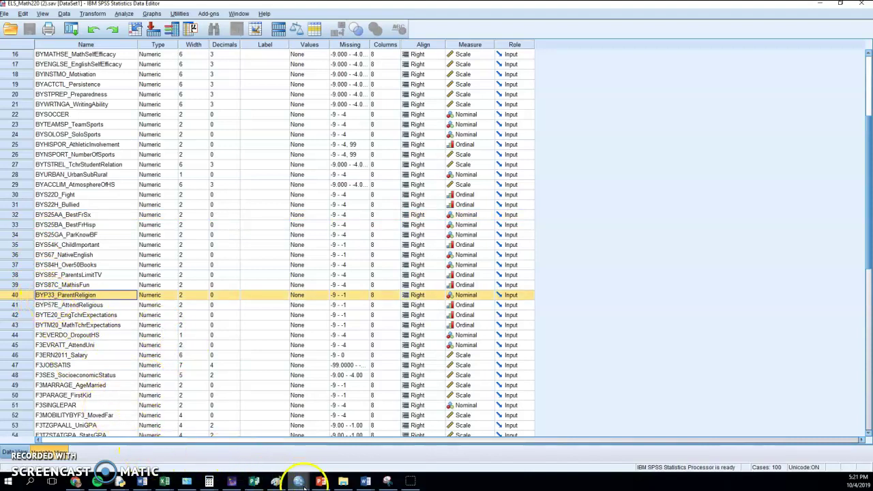
Bring the Google Docs codebook back from the taskbar
mouse_move(298, 481)
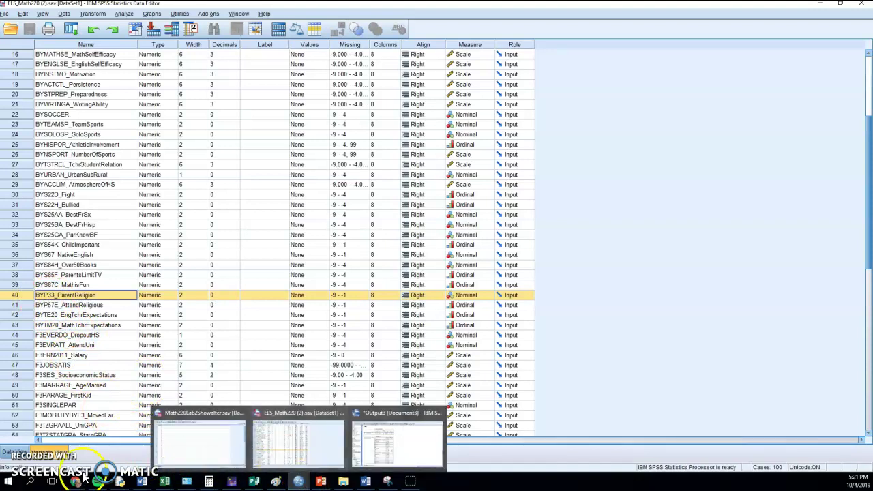
mouse_move(75, 481)
click(438, 449)
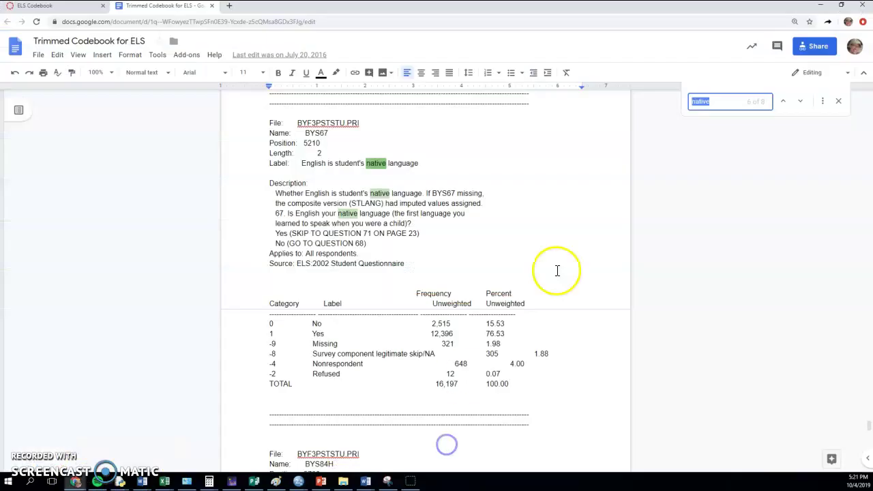
Search for 'byp33' and scroll down to its religion category frequency table
key(ctrl+f)
text(b)
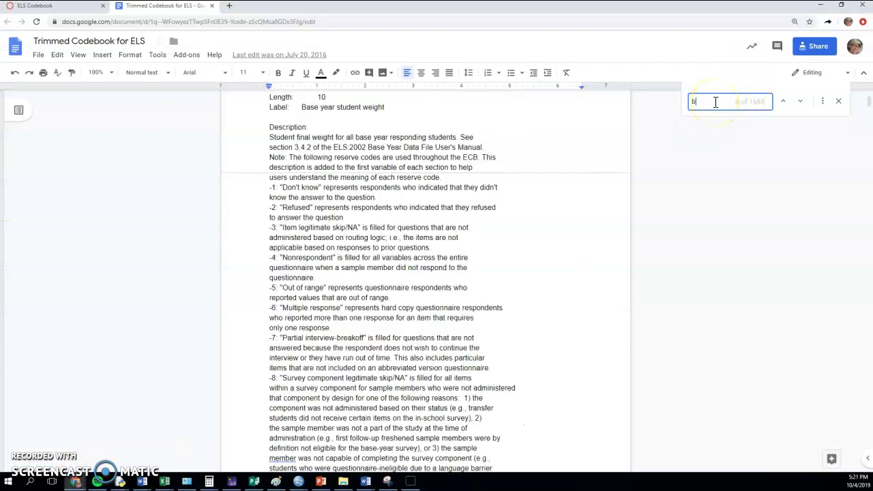
text(yp33)
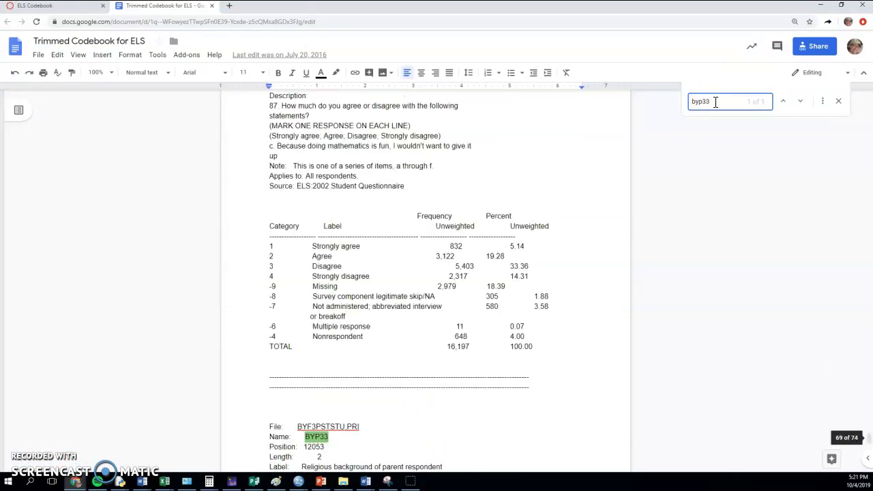
click(417, 428)
scroll(419, 422, down, 6)
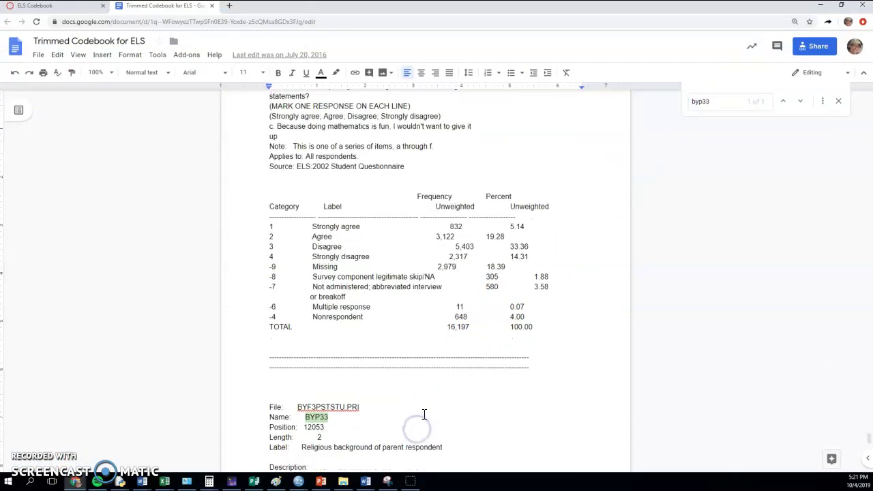
scroll(426, 410, down, 2)
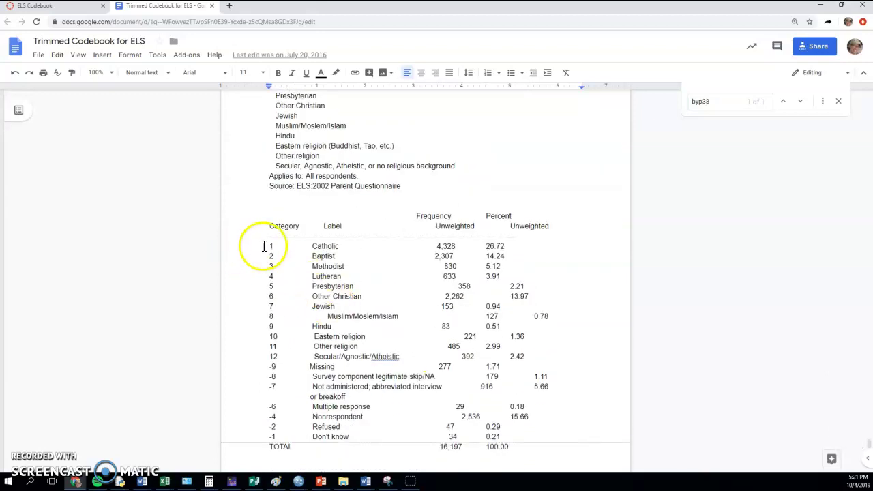
Select BYP33 category rows 1-12, Catholic through Secular/Agnostic/Atheistic
drag(269, 247, 398, 357)
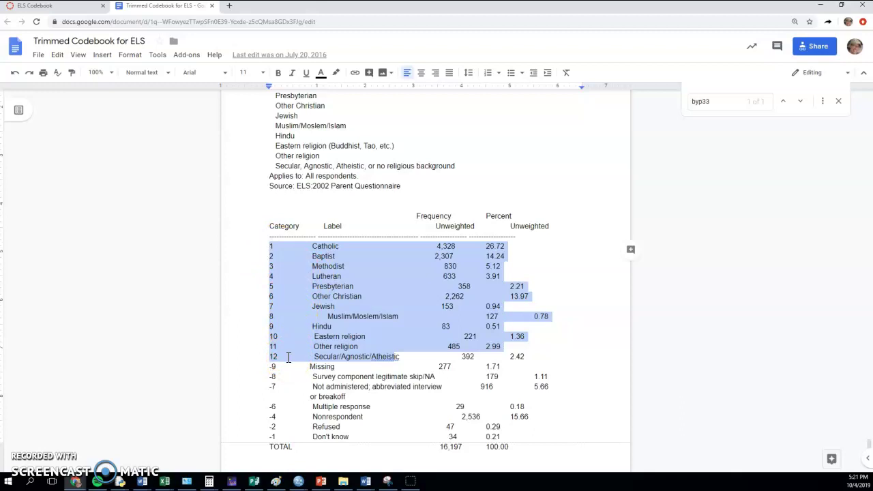
drag(287, 356, 288, 287)
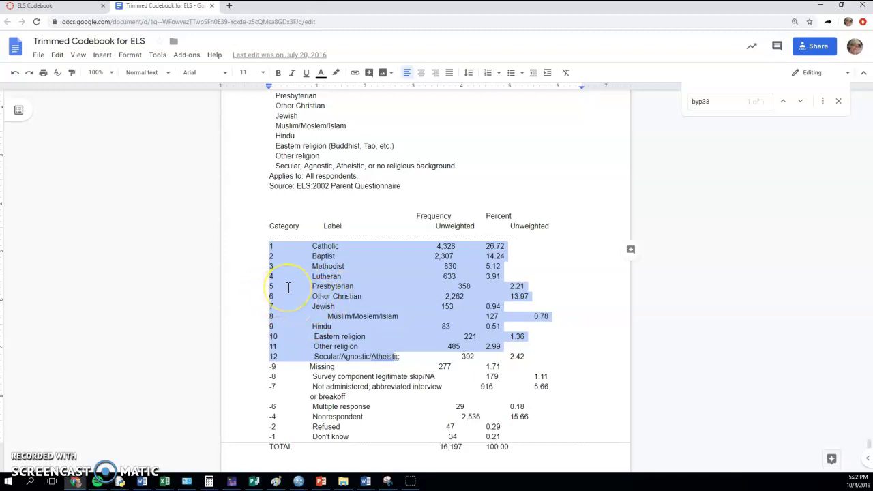